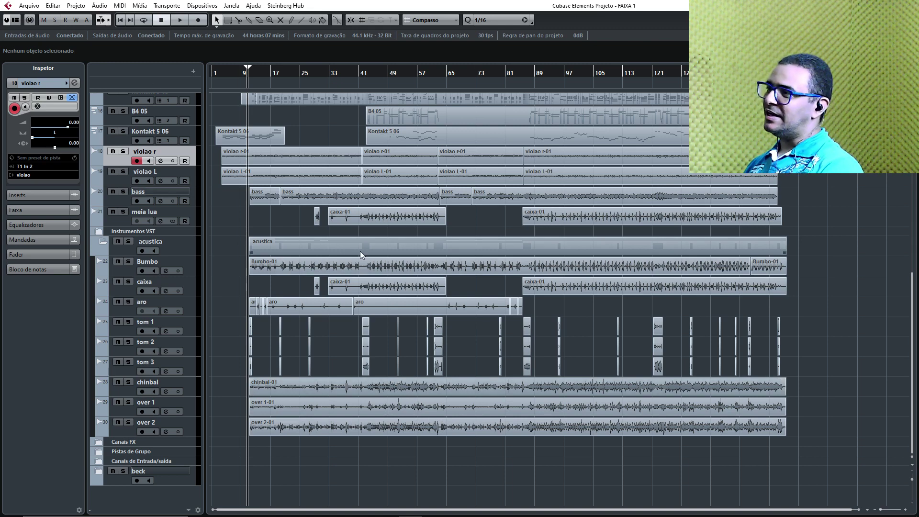
# Step: Play the project from about bar 46 and look through all of its tracks from VOZ down to over 2
pyautogui.scroll(5, 290, 130)
pyautogui.scroll(2, 297, 228)
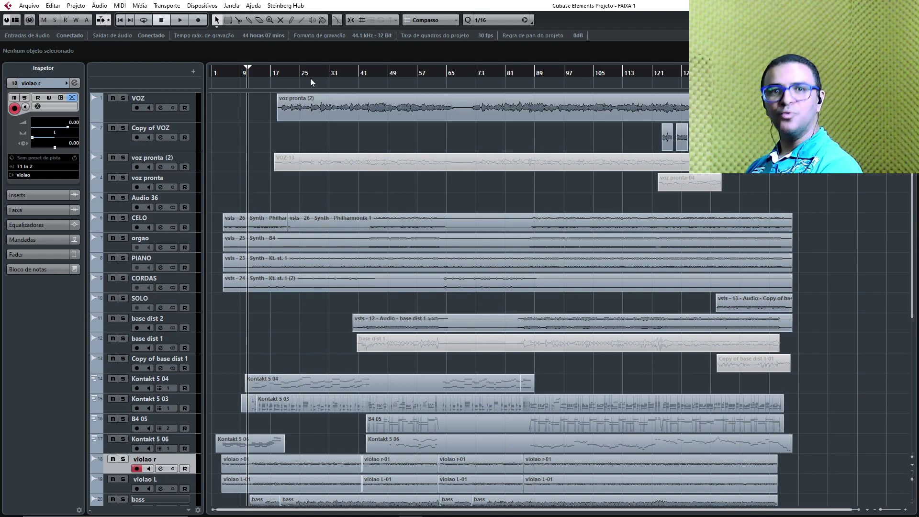
pyautogui.click(383, 72)
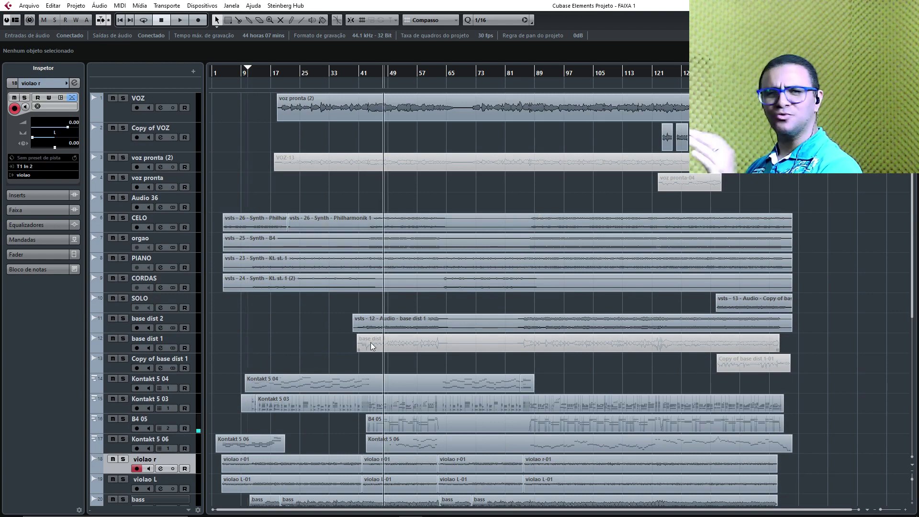
pyautogui.scroll(-4, 370, 343)
pyautogui.scroll(4, 318, 246)
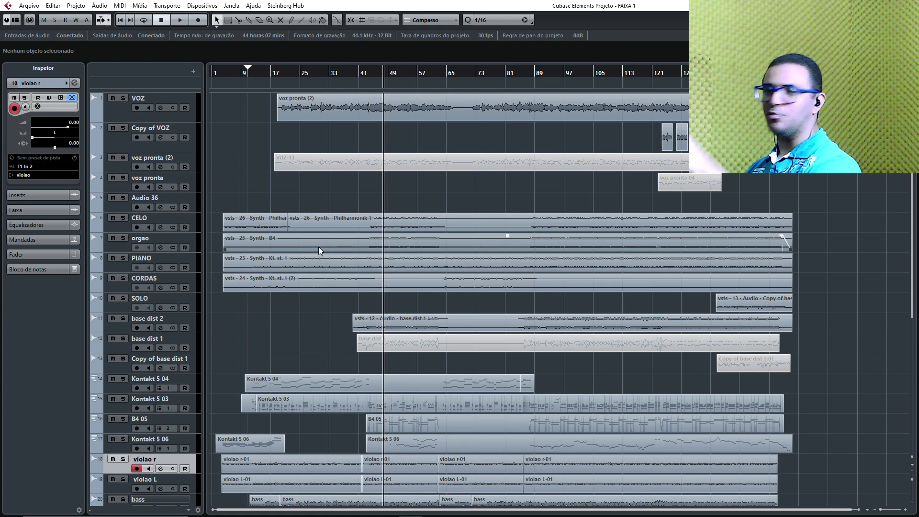
pyautogui.press('space')
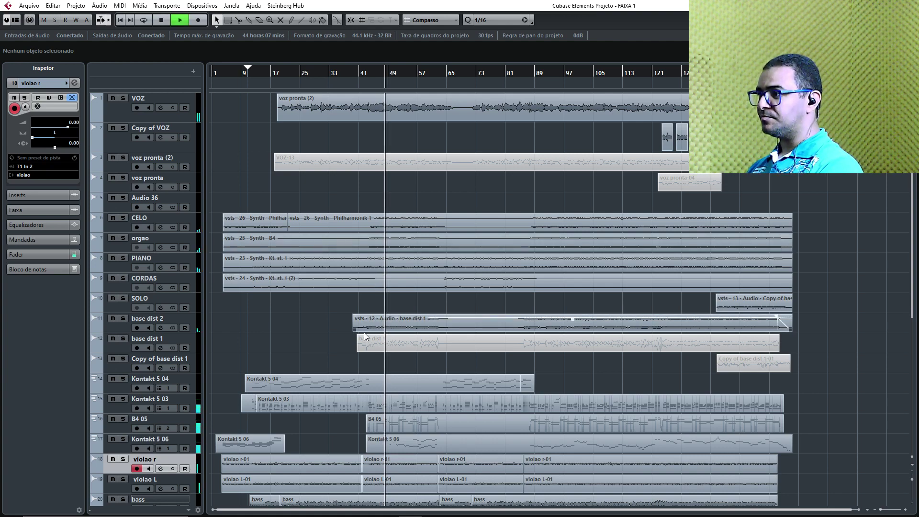
pyautogui.scroll(-5, 364, 332)
pyautogui.scroll(-2, 349, 326)
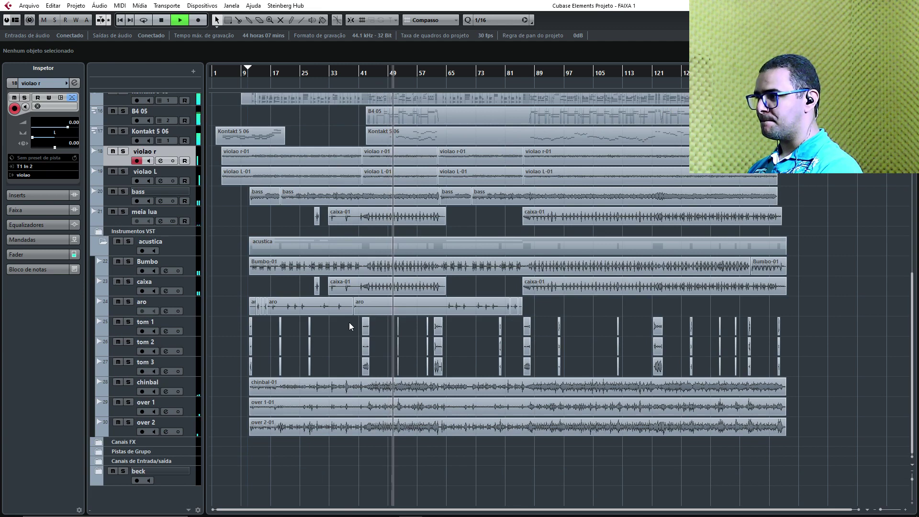
pyautogui.scroll(7, 349, 322)
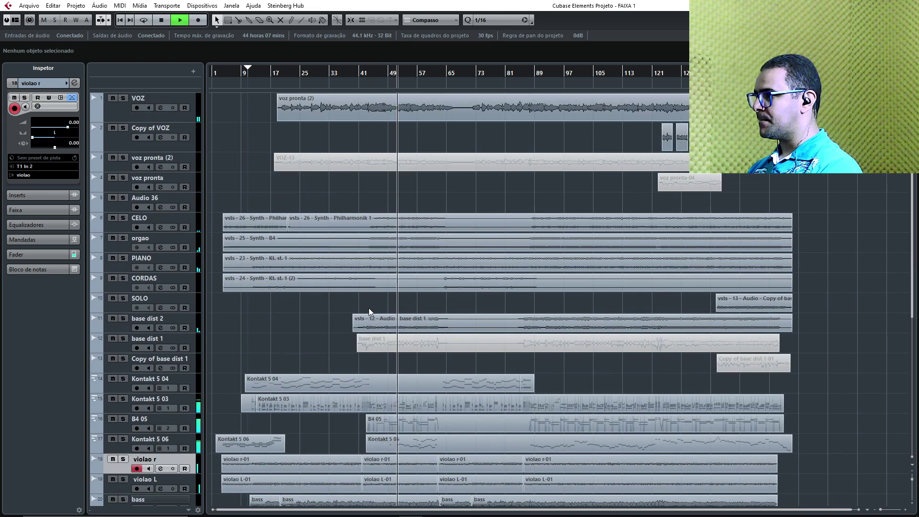
pyautogui.press('space')
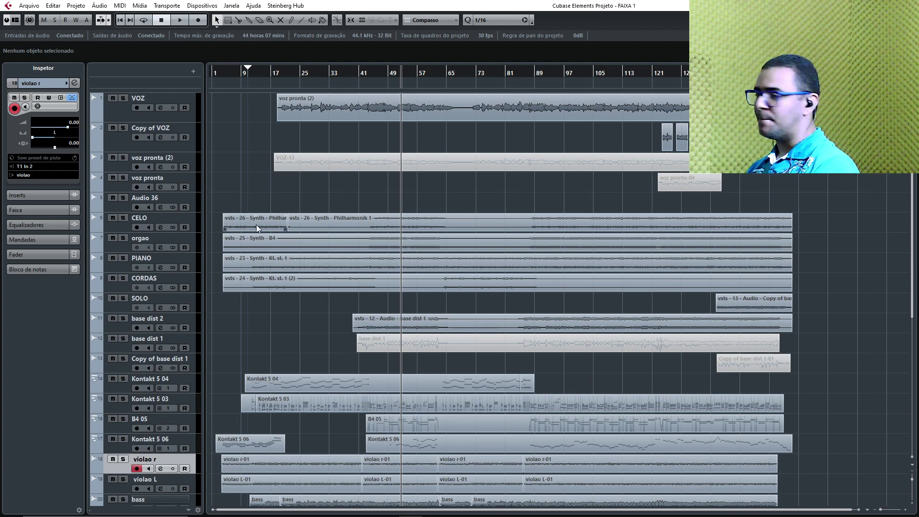
pyautogui.scroll(-6, 256, 225)
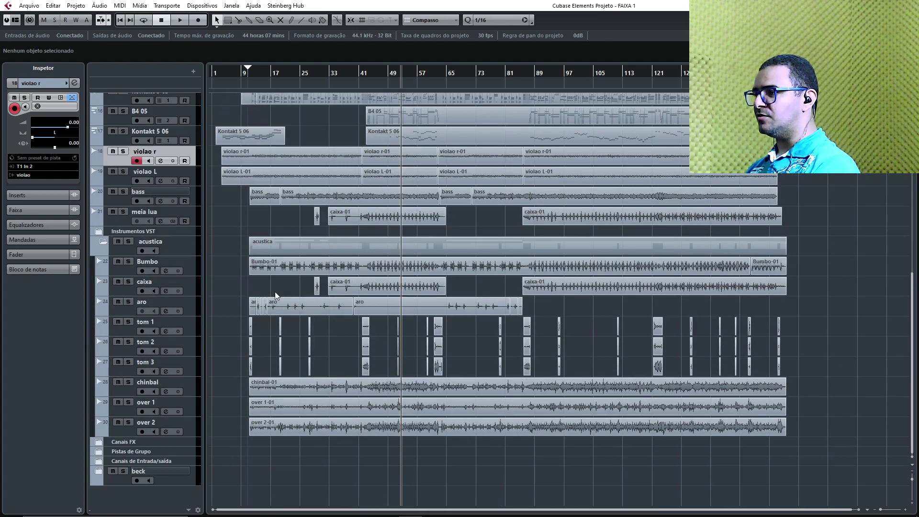
pyautogui.scroll(6, 332, 194)
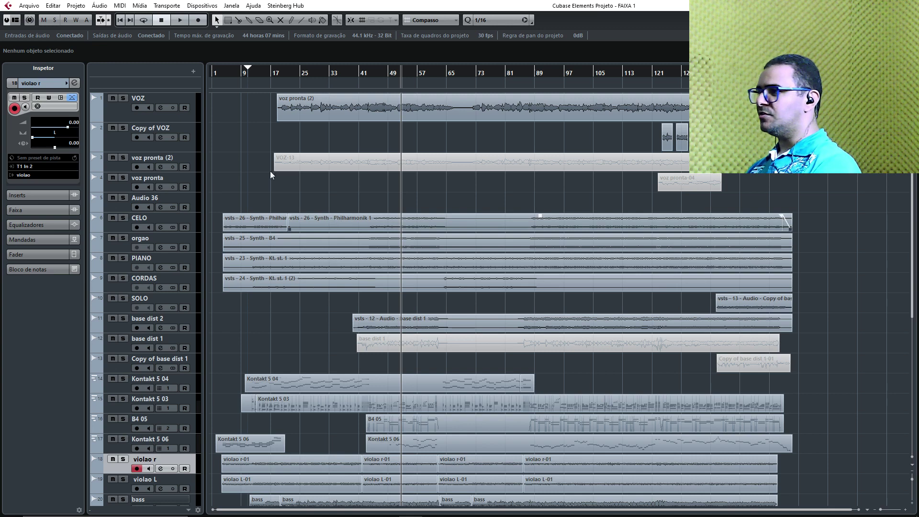
# Step: Start an AAF export and set the Músicas folder as the media destination path
pyautogui.click(32, 7)
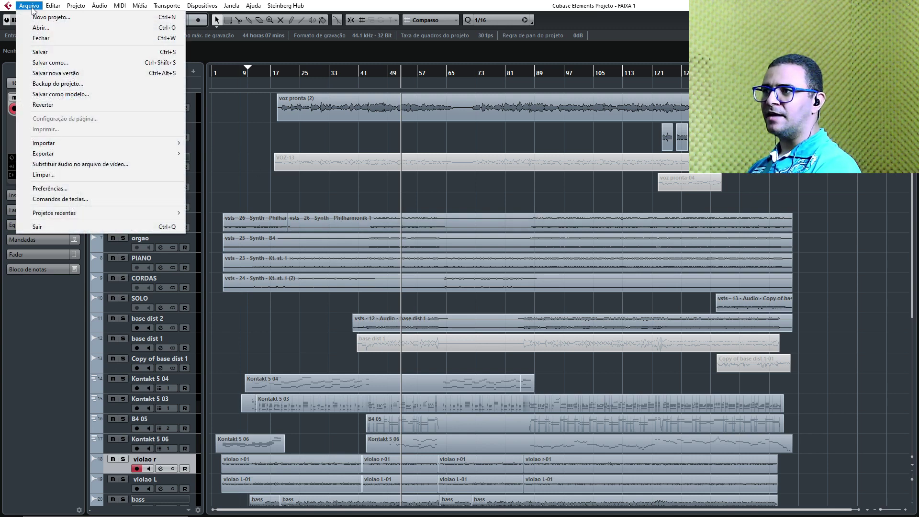
pyautogui.moveTo(57, 154)
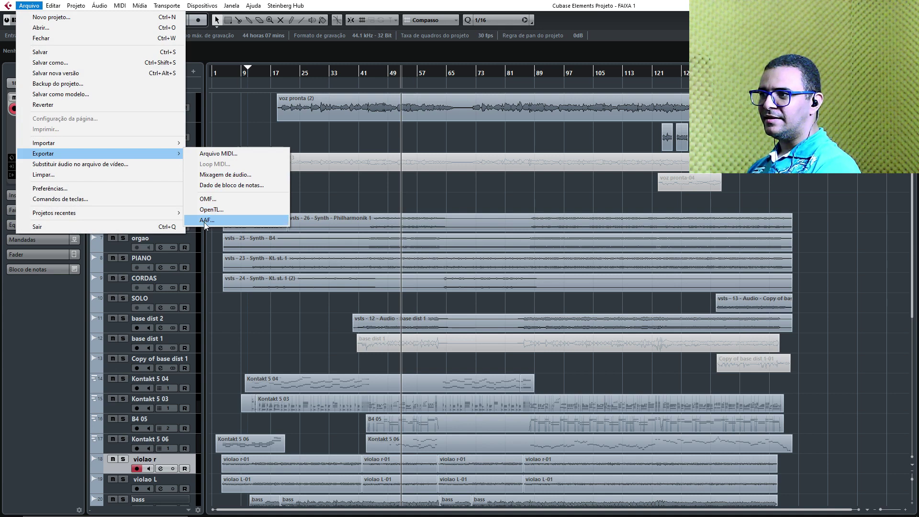
pyautogui.click(216, 219)
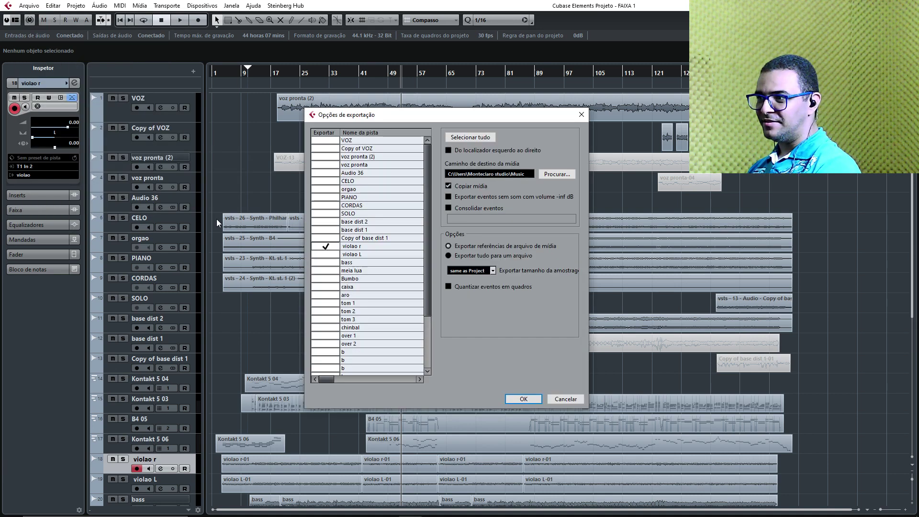
pyautogui.click(557, 175)
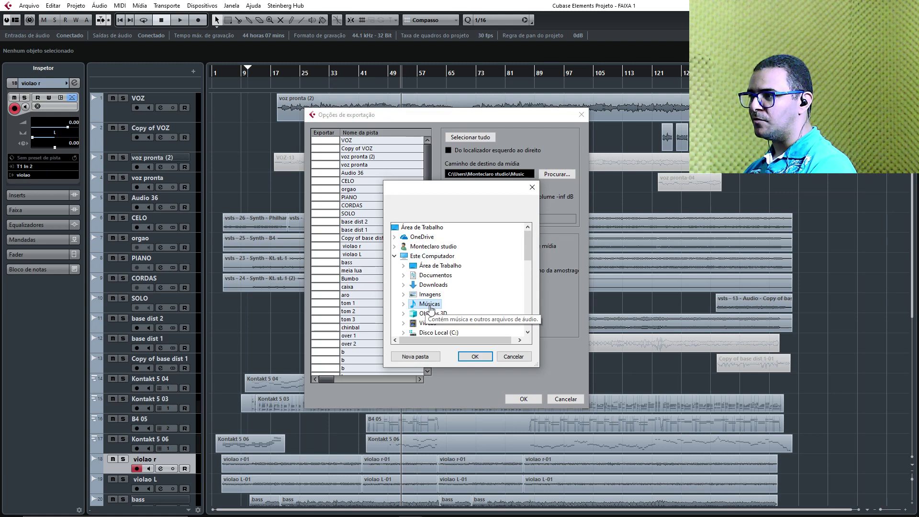
pyautogui.click(485, 359)
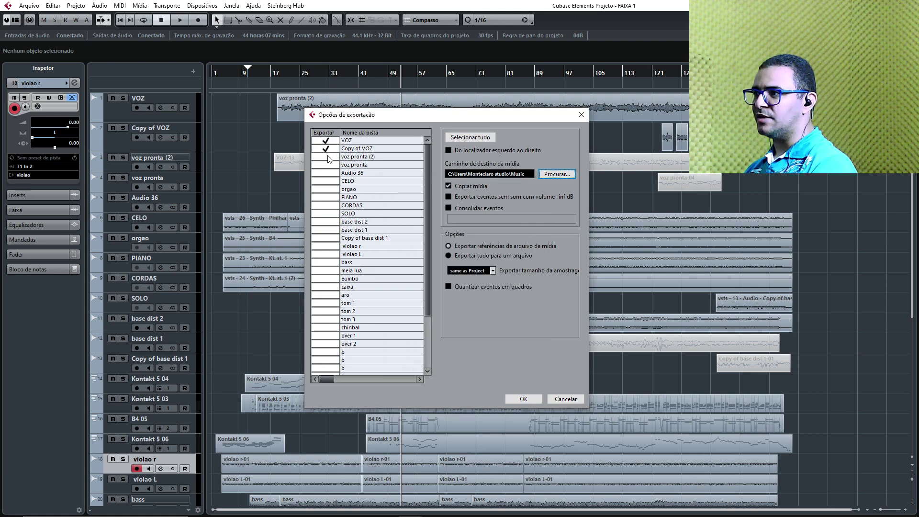
# Step: Mark all tracks from VOZ through over 2 for export and accept the export options
pyautogui.click(329, 167)
pyautogui.click(329, 175)
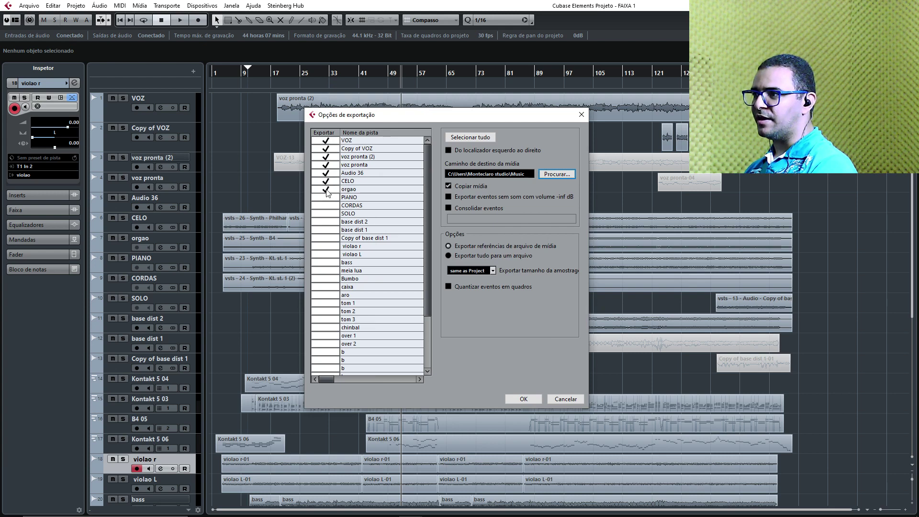
pyautogui.click(328, 230)
pyautogui.click(327, 241)
pyautogui.click(326, 240)
pyautogui.click(327, 262)
pyautogui.click(328, 271)
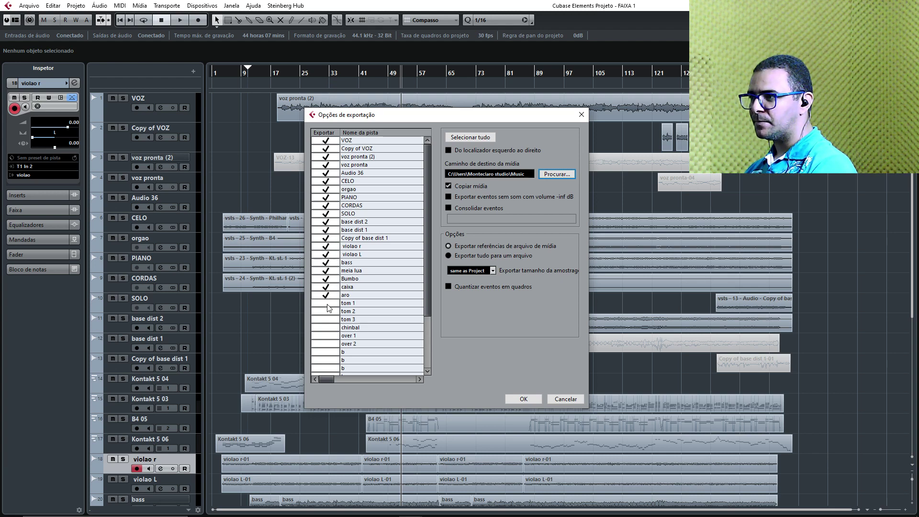
pyautogui.click(326, 319)
pyautogui.click(326, 327)
pyautogui.click(327, 335)
pyautogui.click(326, 344)
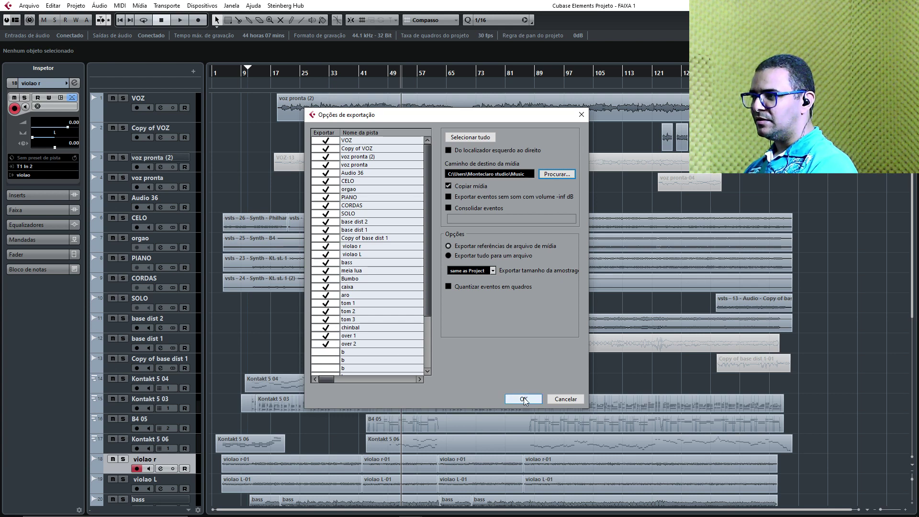
pyautogui.click(524, 398)
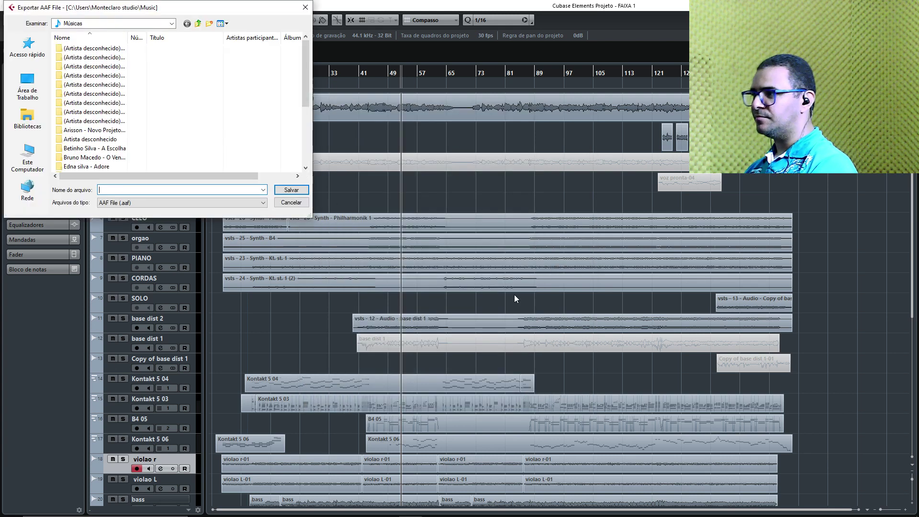
# Step: Create a new folder named Teste inside the Músicas folder
pyautogui.scroll(-4, 259, 120)
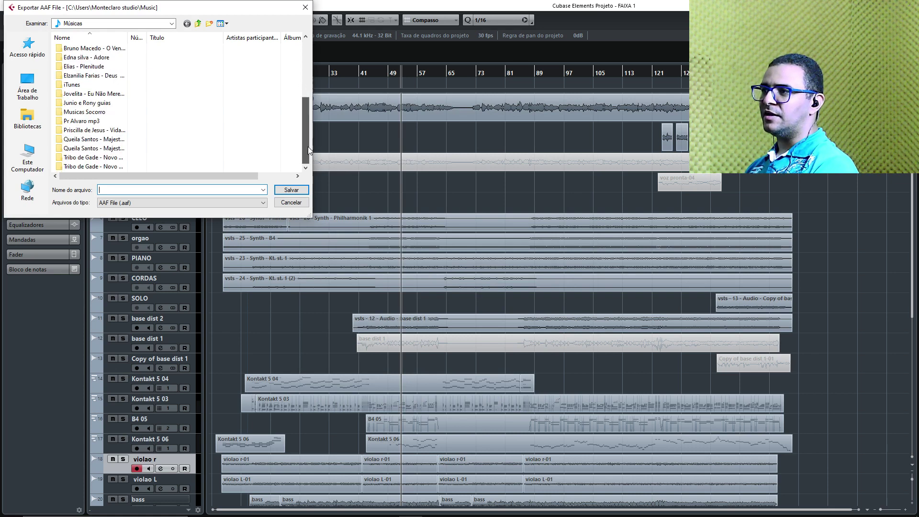
pyautogui.rightClick(191, 104)
pyautogui.scroll(4, 240, 139)
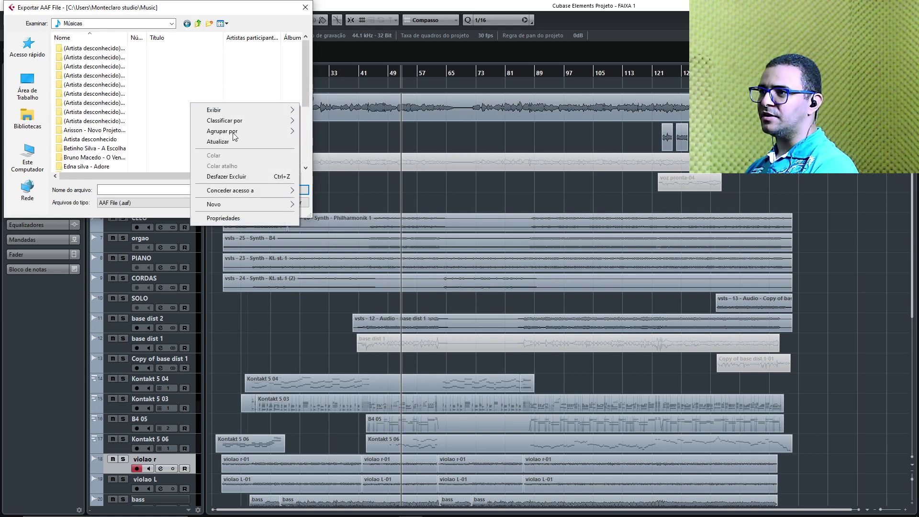
pyautogui.moveTo(262, 201)
pyautogui.click(319, 203)
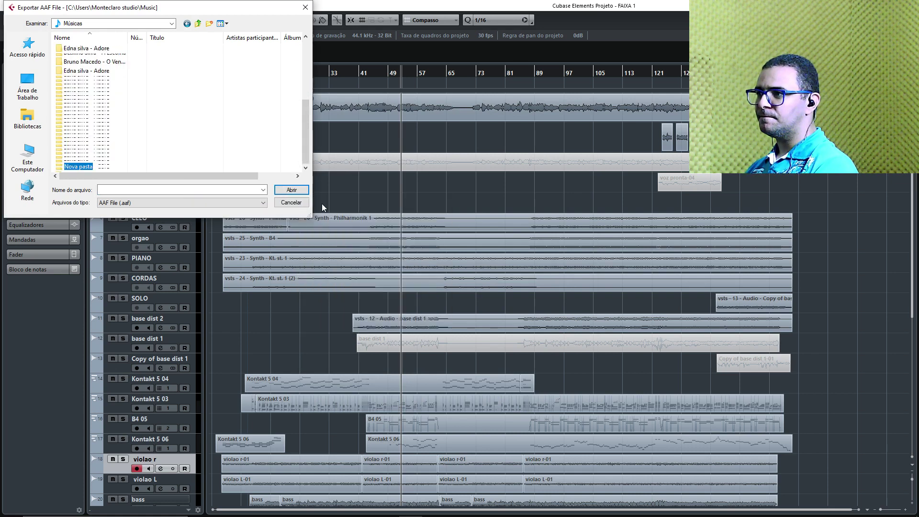
pyautogui.write('Test')
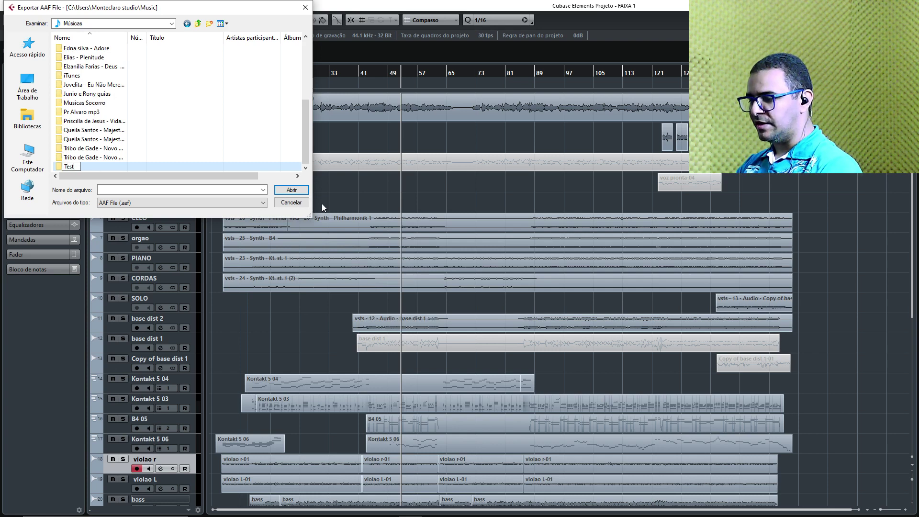
pyautogui.write('e')
pyautogui.press('Return')
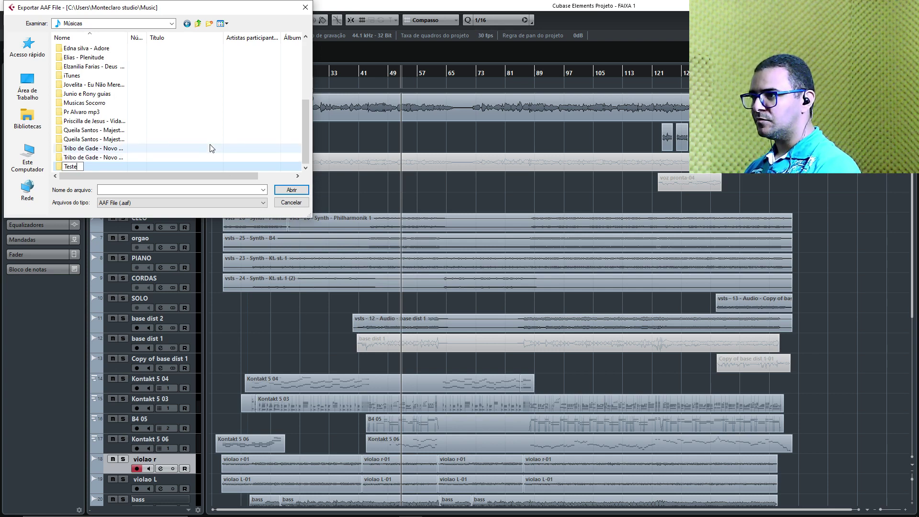
# Step: Save the AAF file as Teste inside the Teste folder and continue with the export
pyautogui.click(76, 166)
pyautogui.click(285, 189)
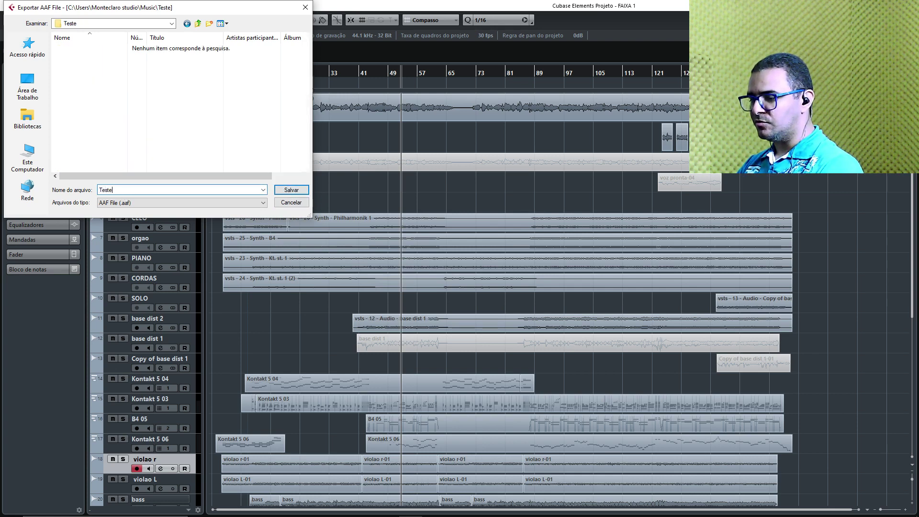
pyautogui.click(286, 190)
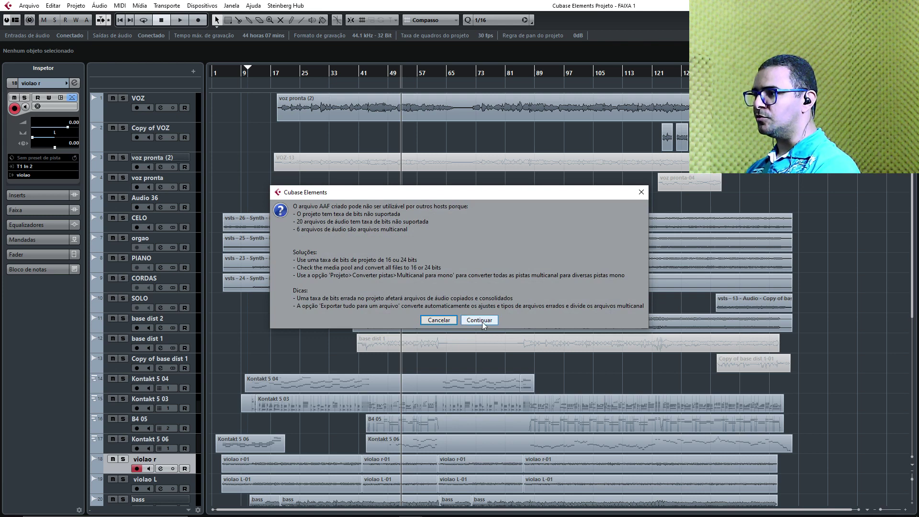
pyautogui.click(481, 319)
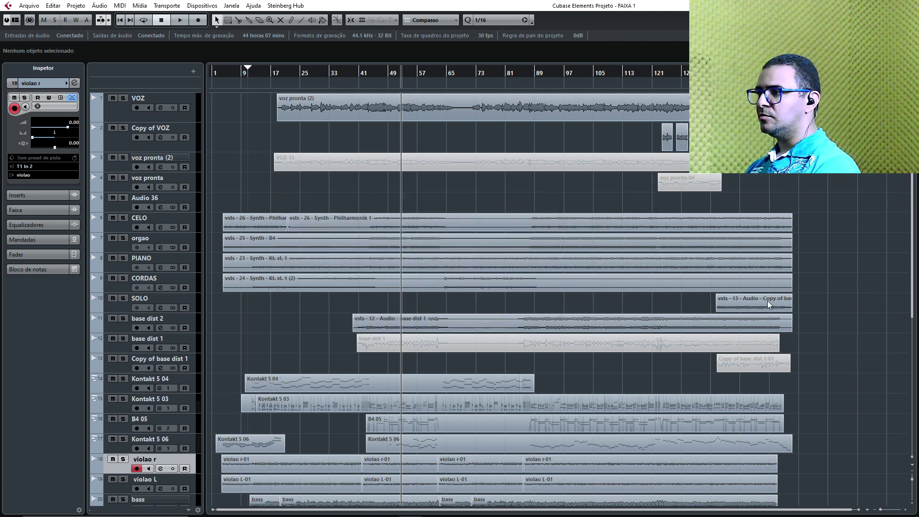
# Step: Check the exported Teste.aaf in its folder and look over the Cubase project's tracks once more
pyautogui.scroll(-4, 644, 374)
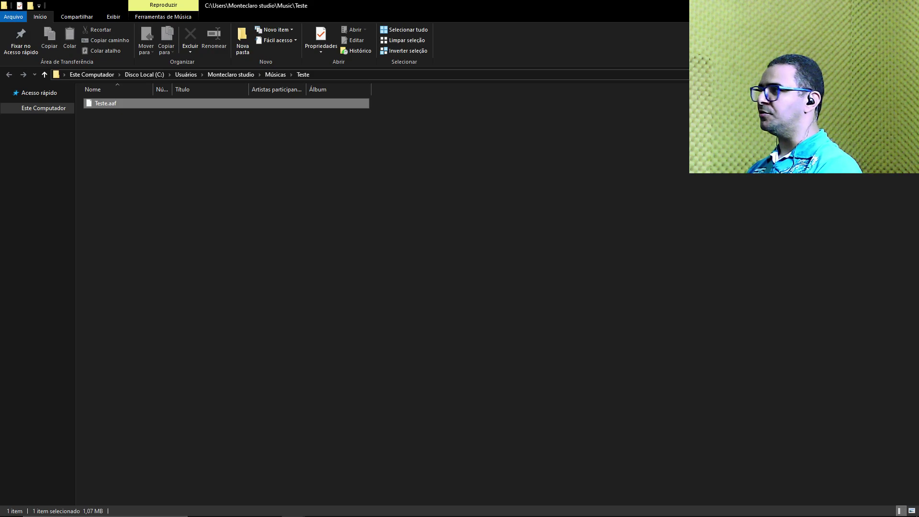
pyautogui.hotkey('alt', 'Tab')
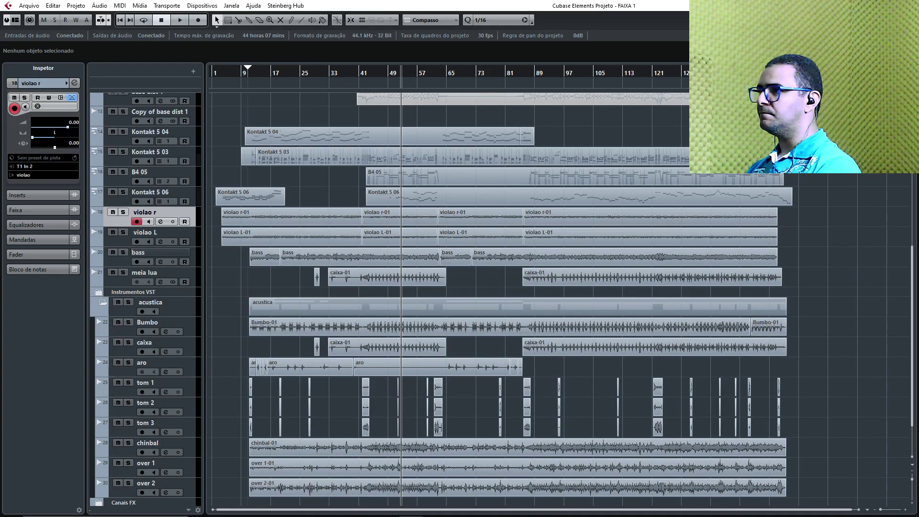
pyautogui.scroll(-3, 426, 389)
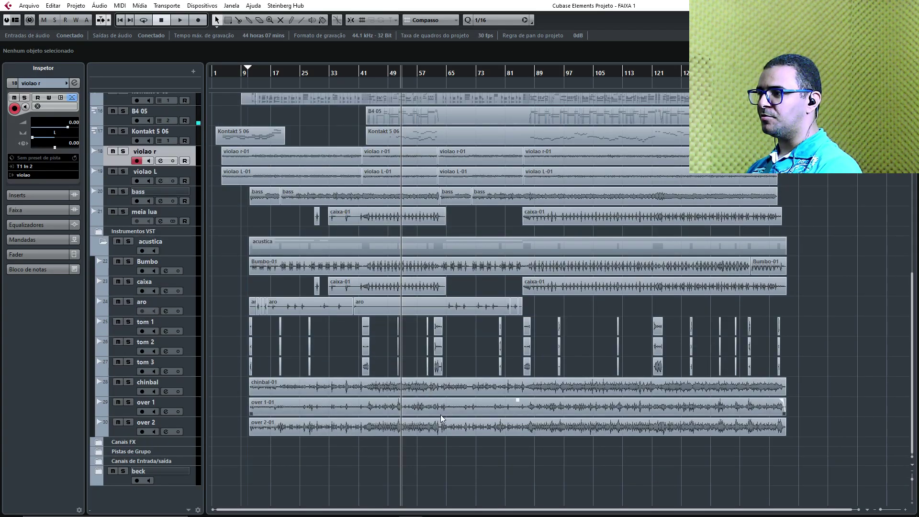
pyautogui.scroll(10, 423, 410)
pyautogui.click(187, 237)
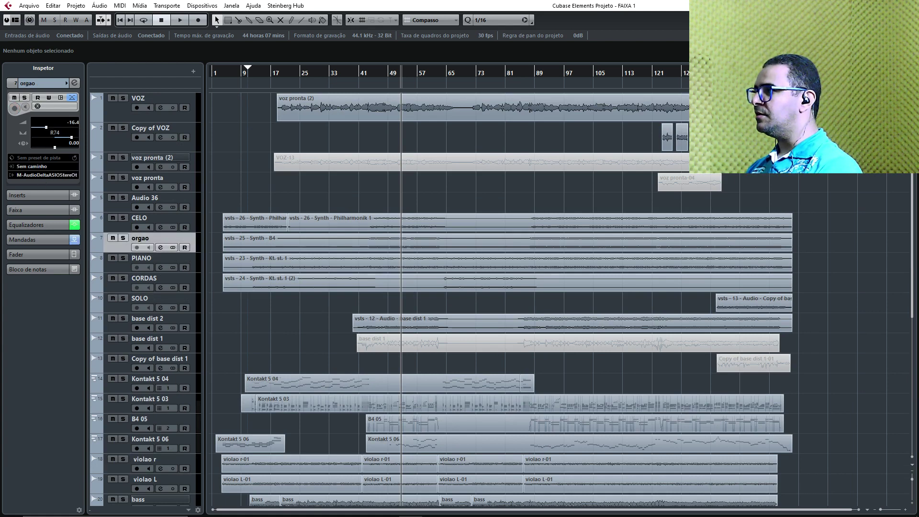
# Step: Switch to Studio One and open the existing file Teste.aaf from the Teste folder inside Músicas
pyautogui.click(864, 5)
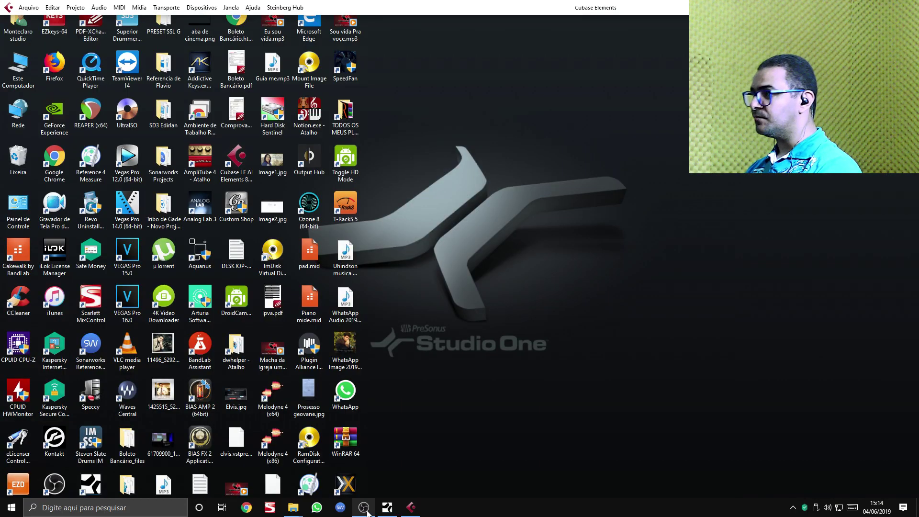
pyautogui.click(387, 507)
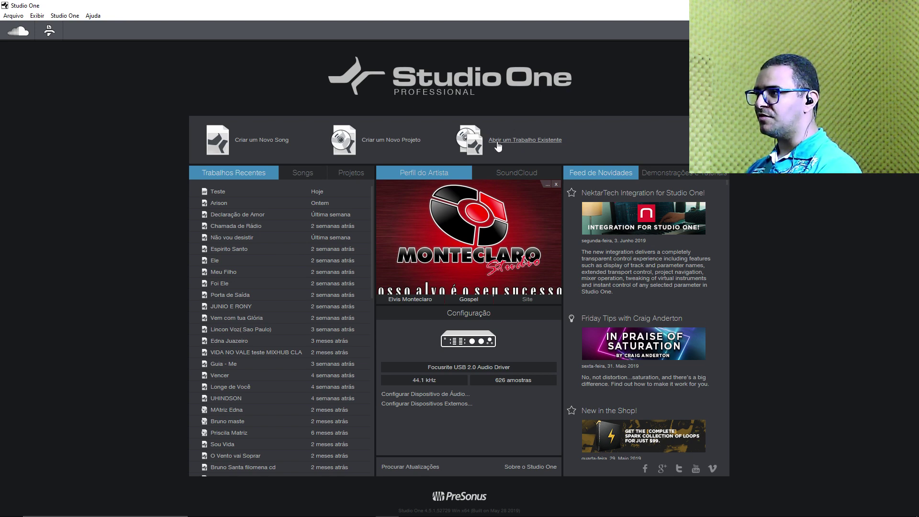
pyautogui.click(537, 141)
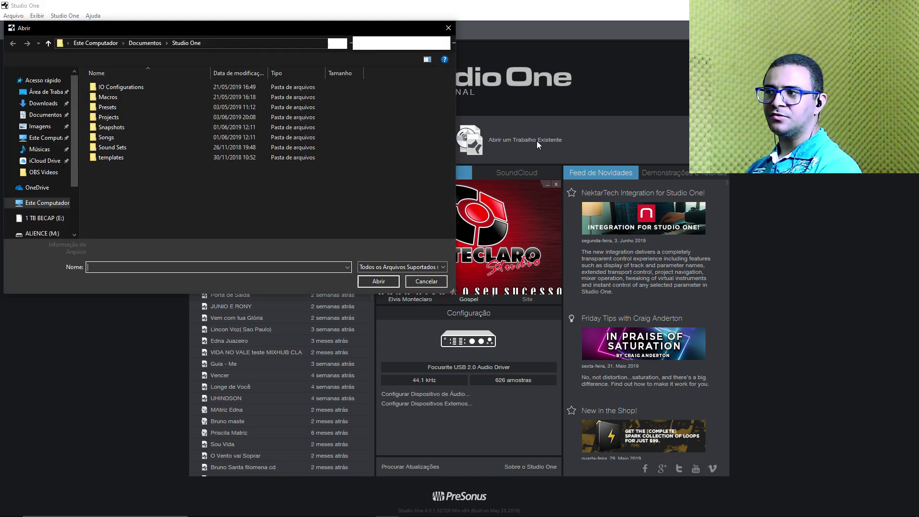
pyautogui.click(52, 205)
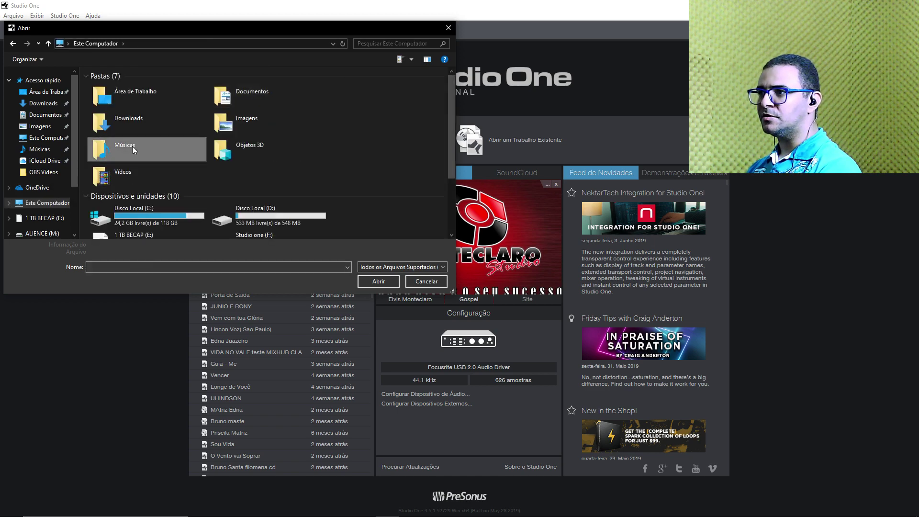
pyautogui.doubleClick(132, 145)
pyautogui.moveTo(449, 110); pyautogui.dragTo(458, 185)
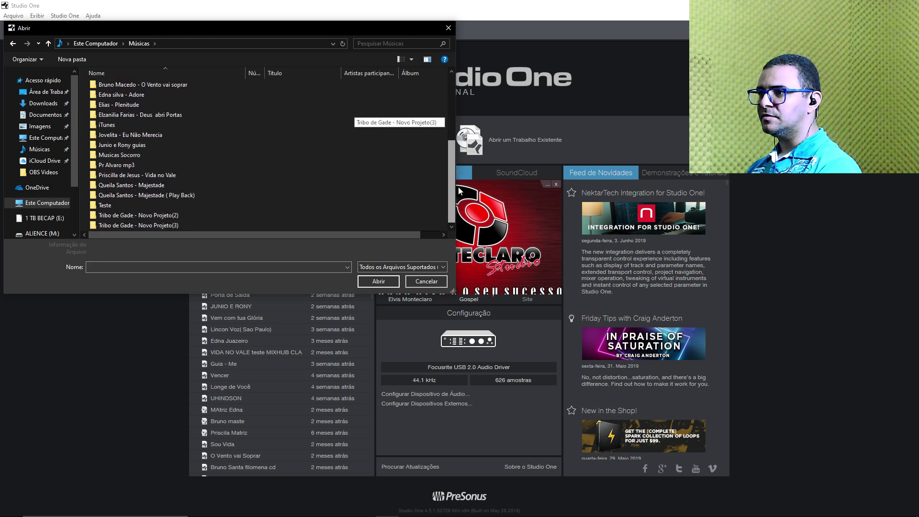
pyautogui.doubleClick(101, 205)
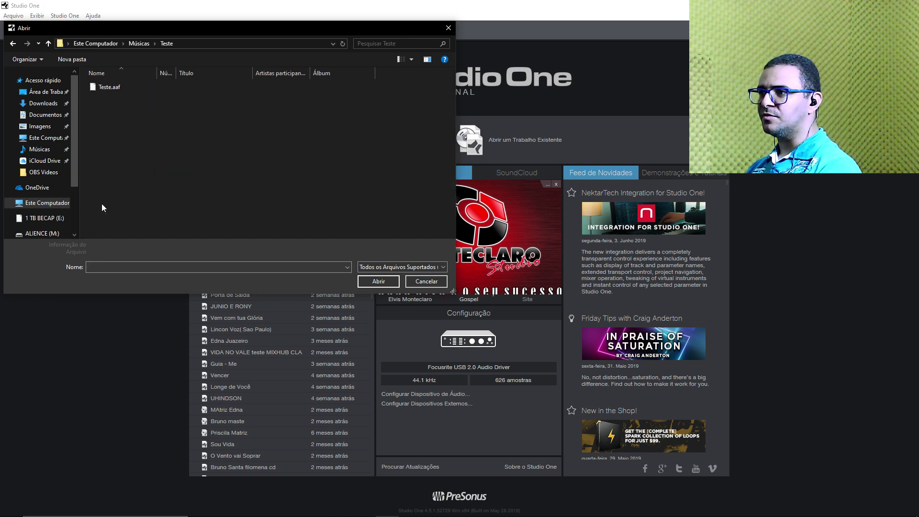
pyautogui.click(110, 87)
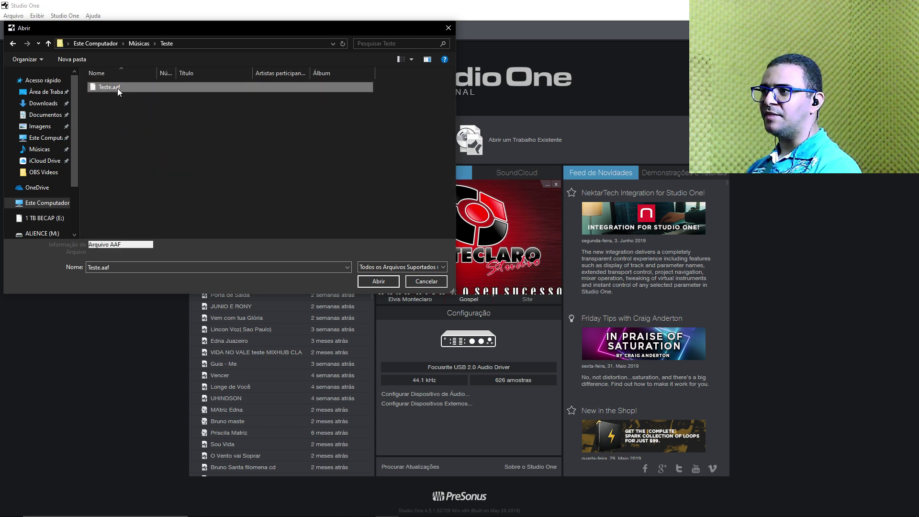
pyautogui.click(376, 283)
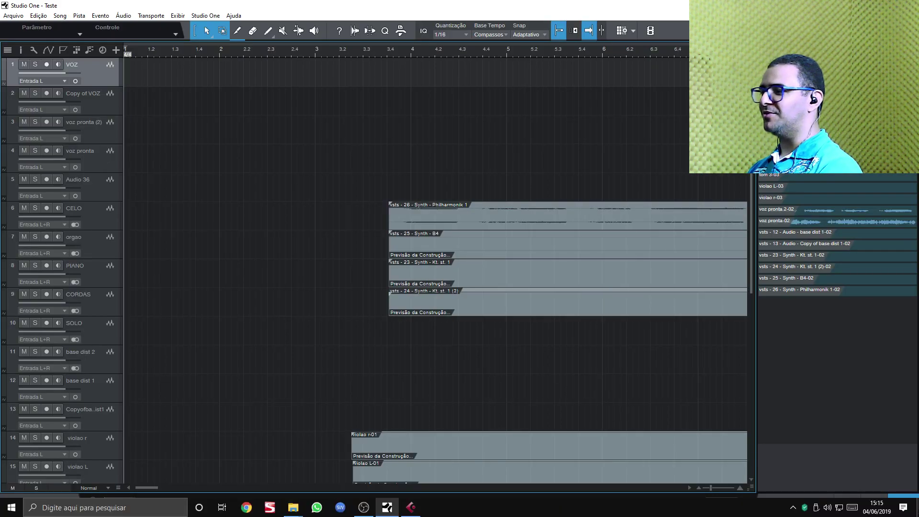
# Step: Examine the imported tracks from VOZ to over 2 across the whole song length in the arrangement
pyautogui.moveTo(871, 487); pyautogui.dragTo(865, 489)
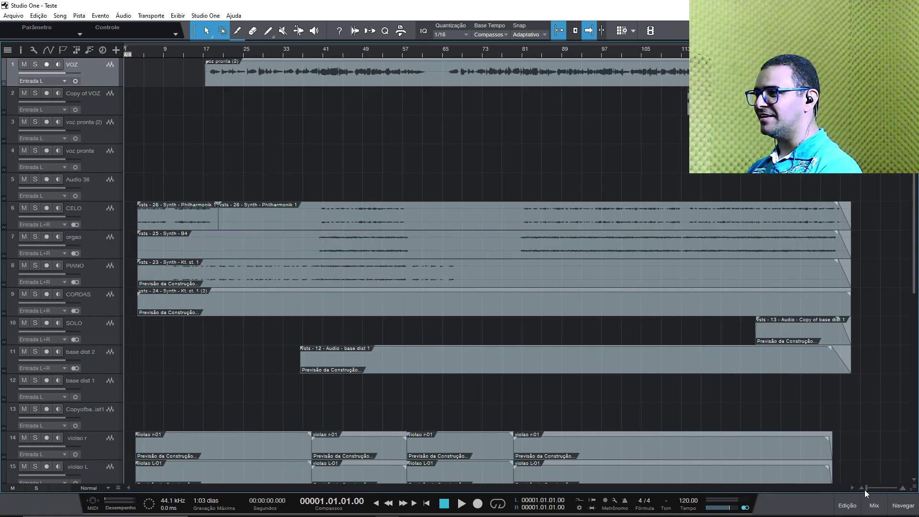
pyautogui.scroll(-5, 405, 399)
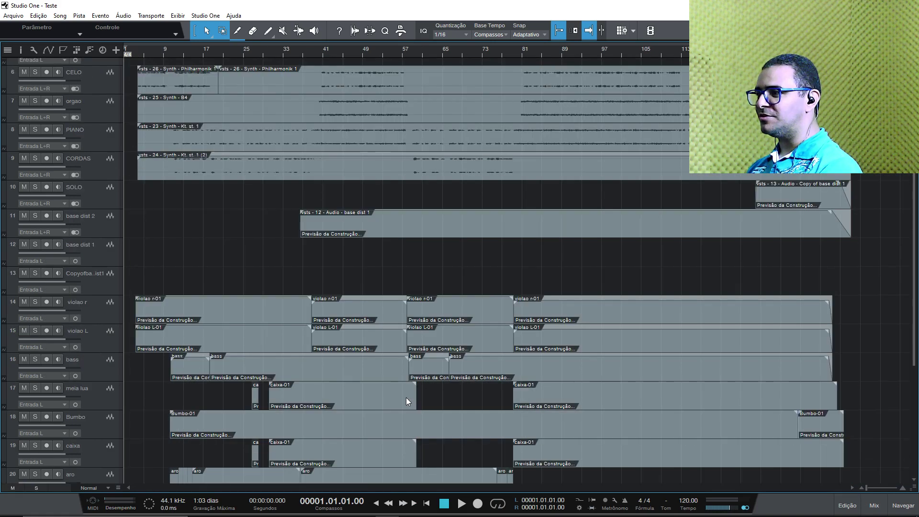
pyautogui.scroll(-7, 406, 397)
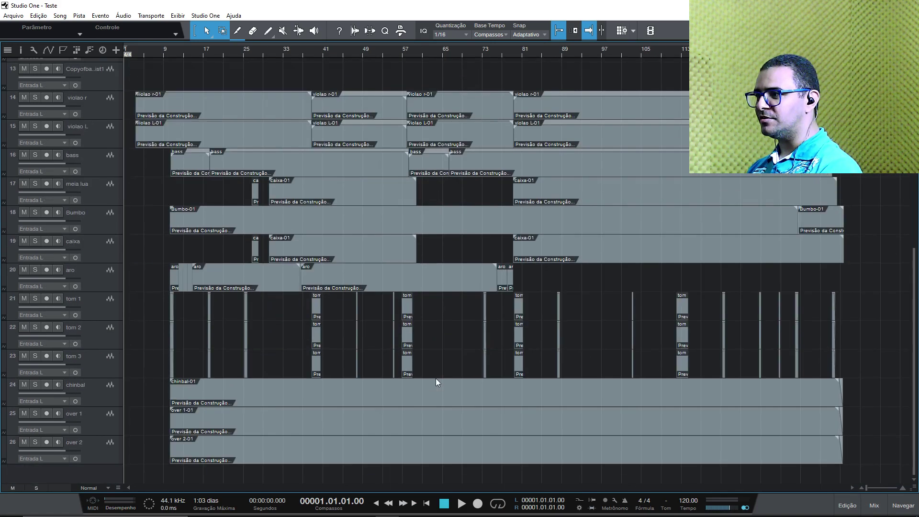
pyautogui.scroll(9, 435, 378)
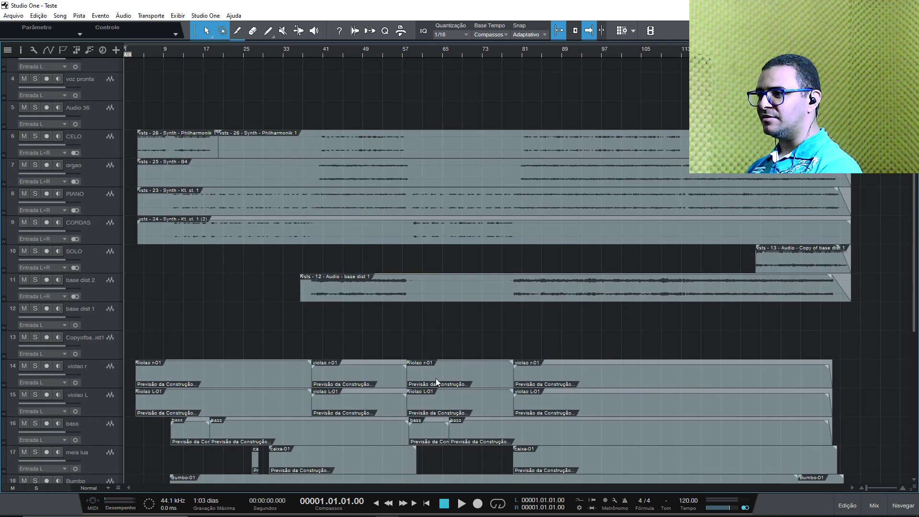
pyautogui.scroll(3, 435, 381)
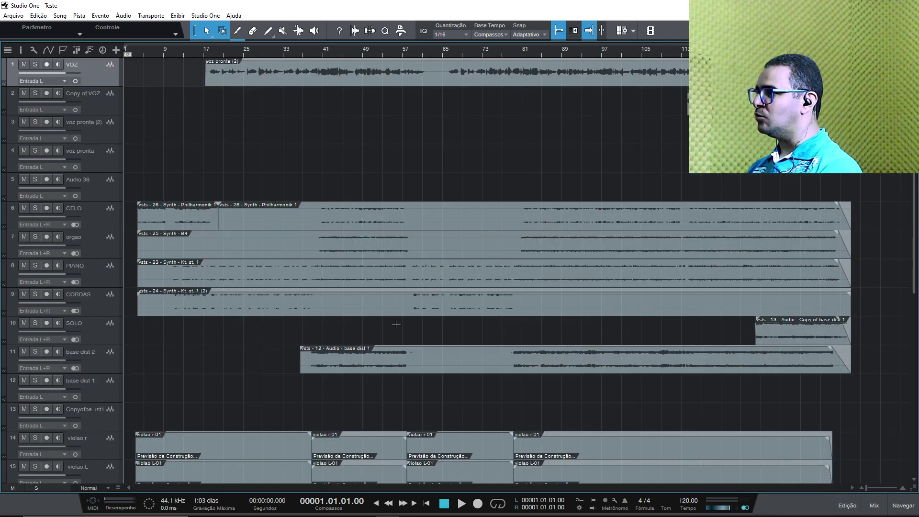
pyautogui.scroll(-5, 396, 350)
pyautogui.scroll(-3, 396, 351)
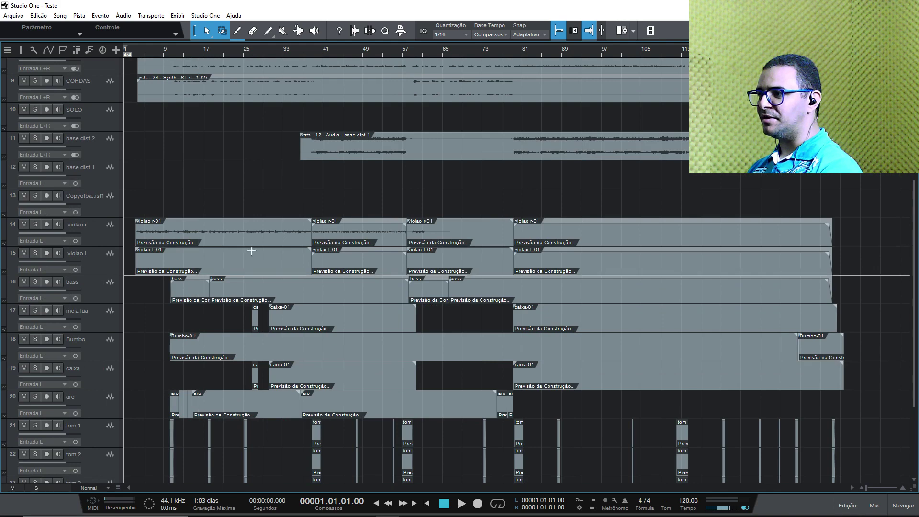
pyautogui.scroll(-4, 425, 290)
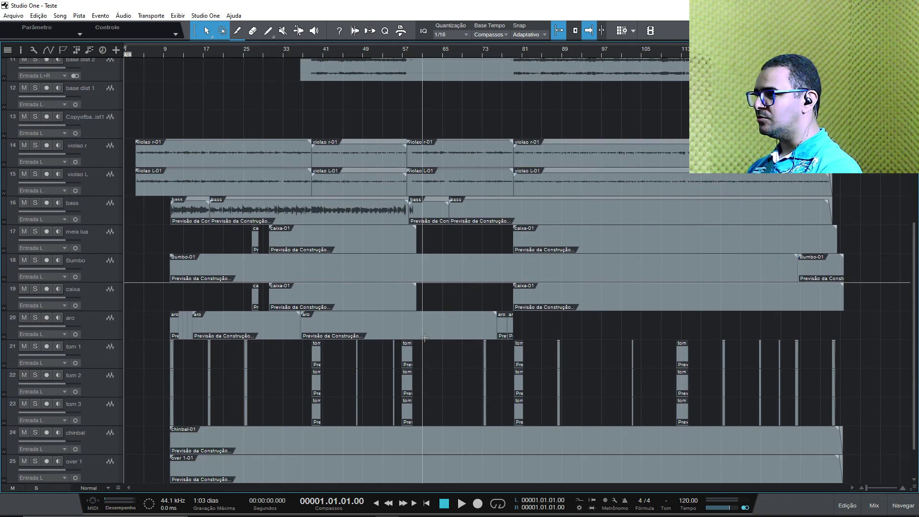
pyautogui.scroll(10, 423, 336)
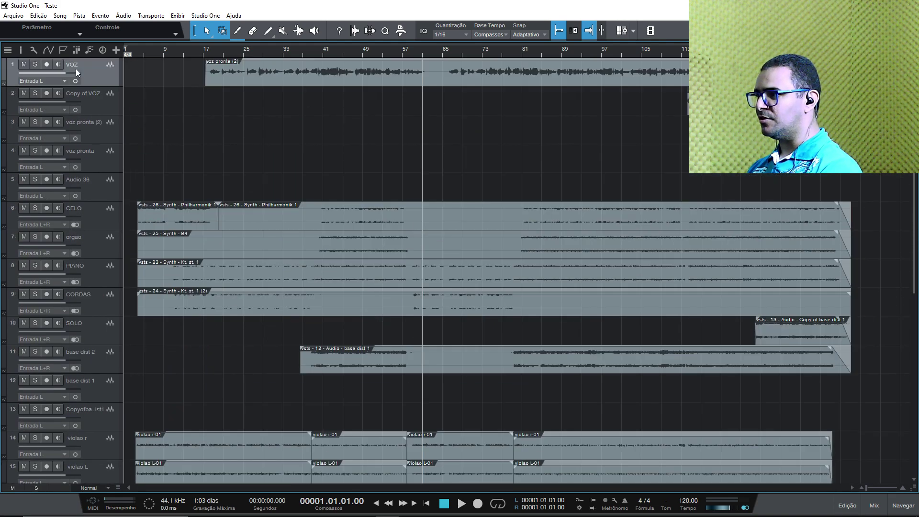
# Step: Show the track inspector and look through the channel settings of several tracks, including voz pronta, orgao and PIANO
pyautogui.click(21, 49)
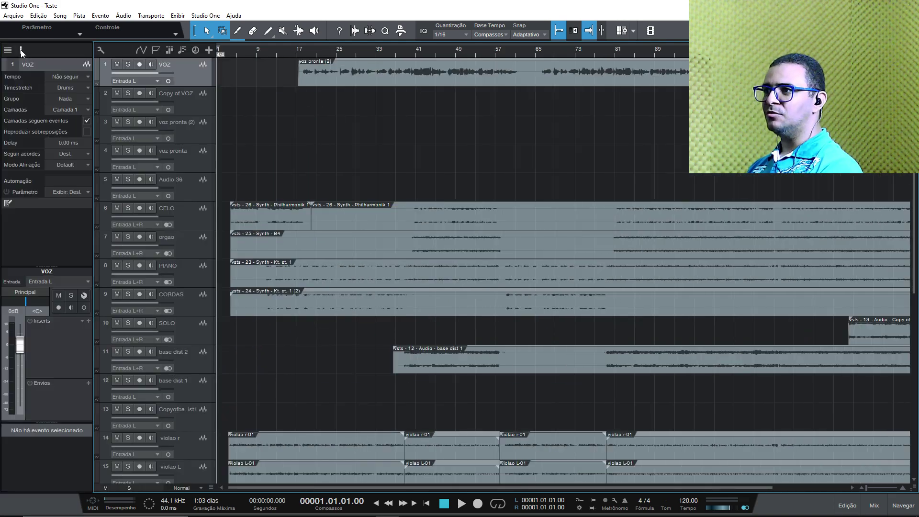
pyautogui.click(199, 105)
pyautogui.click(194, 165)
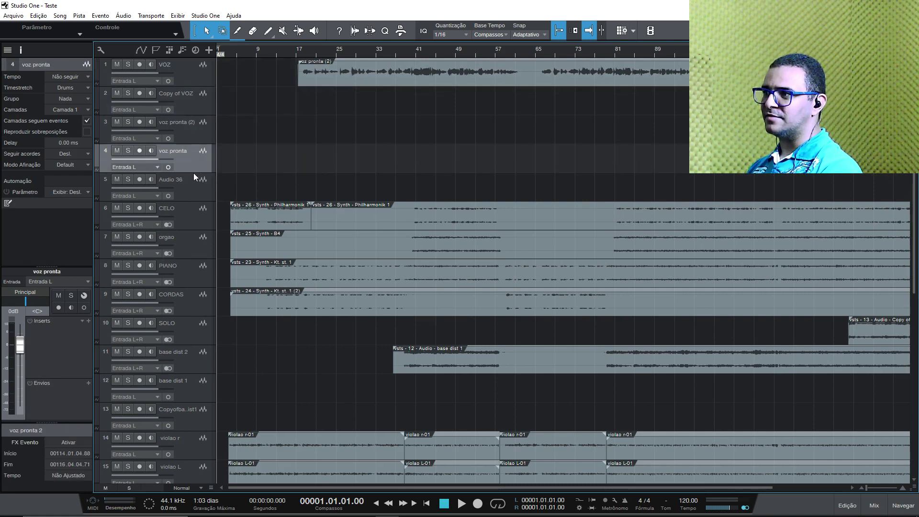
pyautogui.click(192, 199)
pyautogui.click(197, 245)
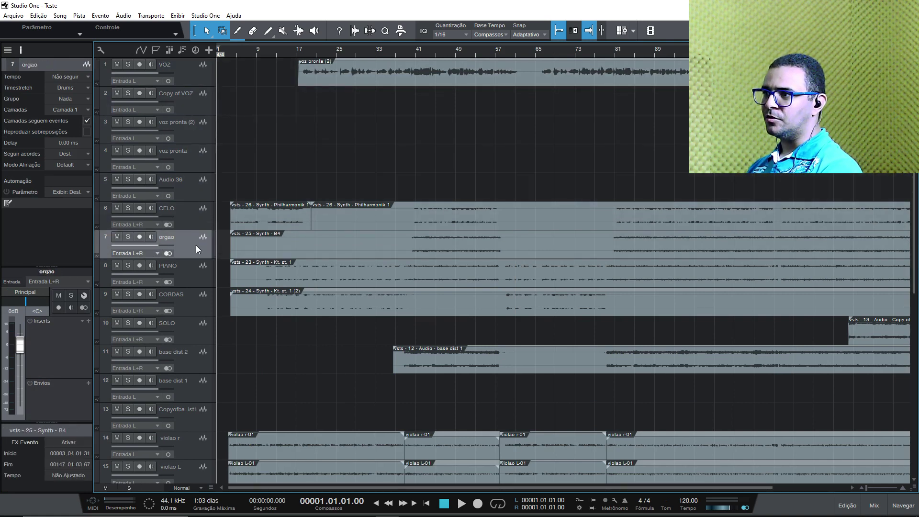
pyautogui.click(194, 266)
# Step: Play the imported song from bar 43, check the tracks down to over 2, and stop playback
pyautogui.click(426, 47)
pyautogui.press('space')
pyautogui.scroll(-5, 395, 287)
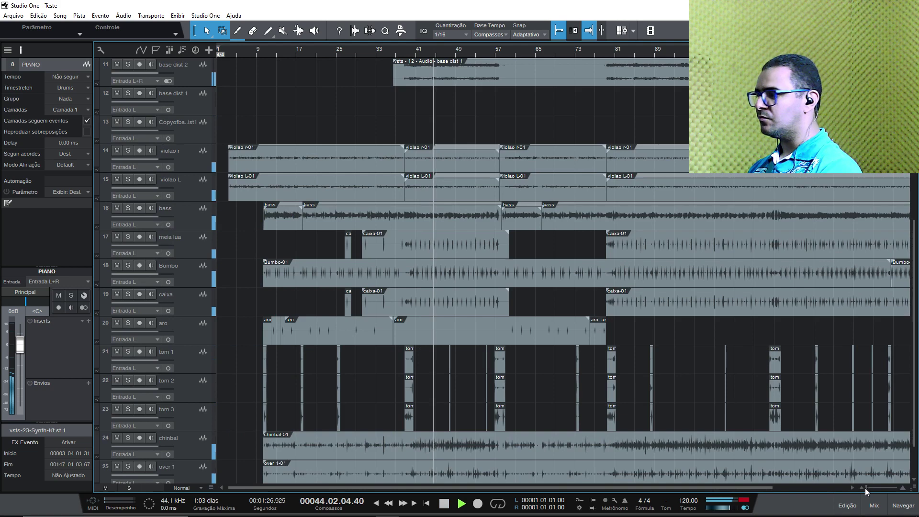
pyautogui.moveTo(864, 488); pyautogui.dragTo(863, 488)
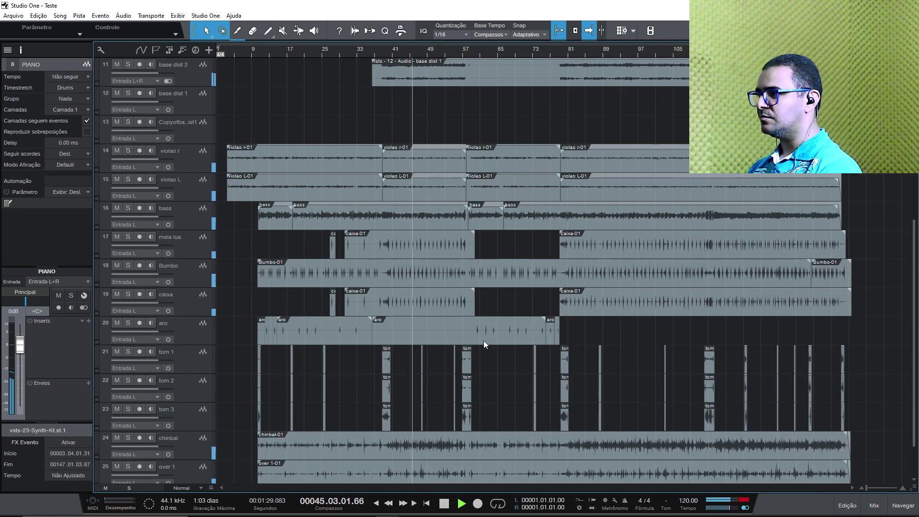
pyautogui.scroll(-1, 483, 340)
pyautogui.press('space')
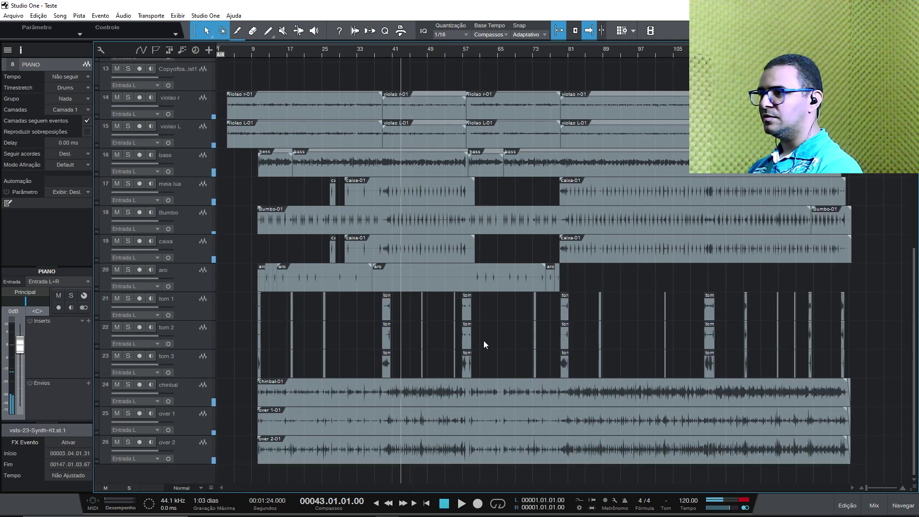
# Step: Select the Bumbo track and listen to it soloed briefly during playback before releasing the solo
pyautogui.click(187, 217)
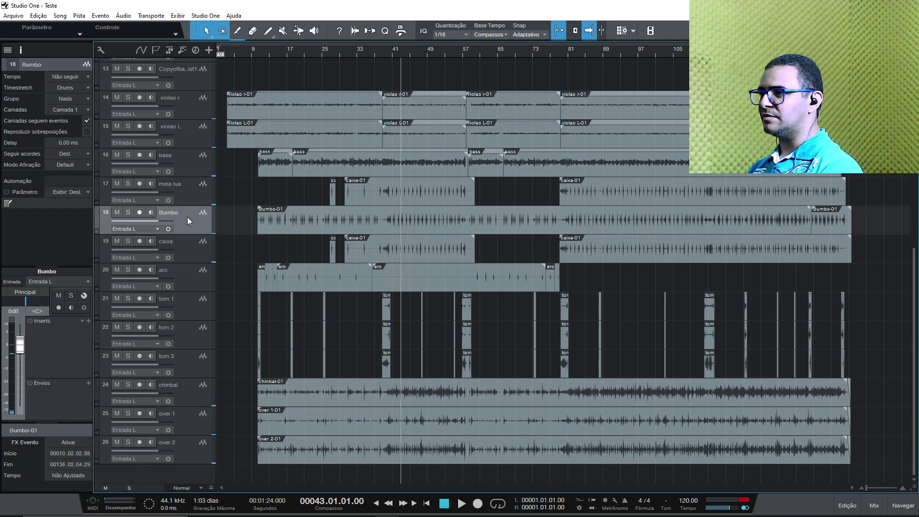
pyautogui.press('space')
pyautogui.click(128, 212)
pyautogui.click(127, 212)
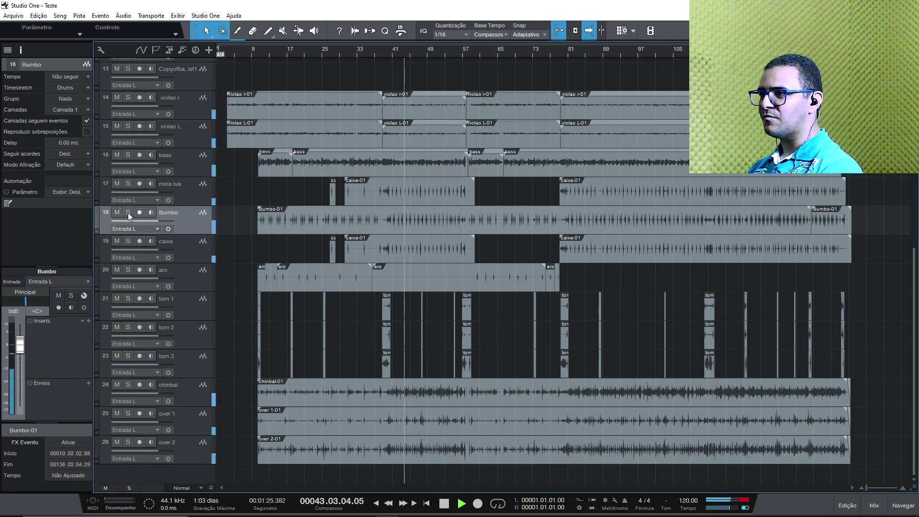
# Step: Listen to the violao r and violao L tracks soloed together, release both solos and stop playback
pyautogui.click(128, 97)
pyautogui.click(128, 125)
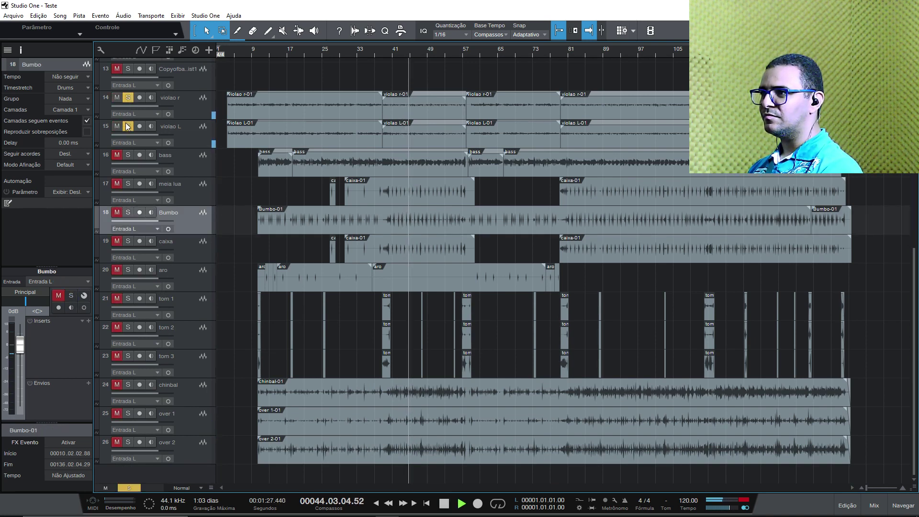
pyautogui.click(128, 125)
pyautogui.click(128, 97)
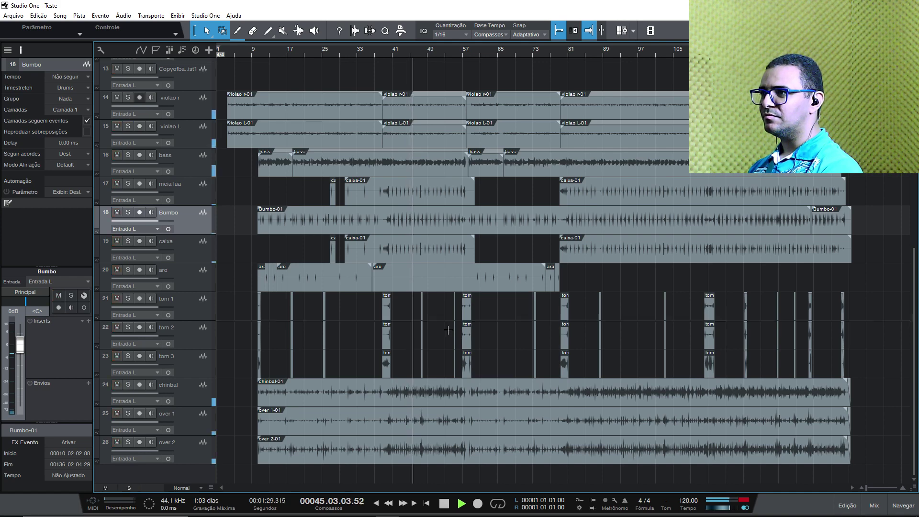
pyautogui.scroll(10, 486, 374)
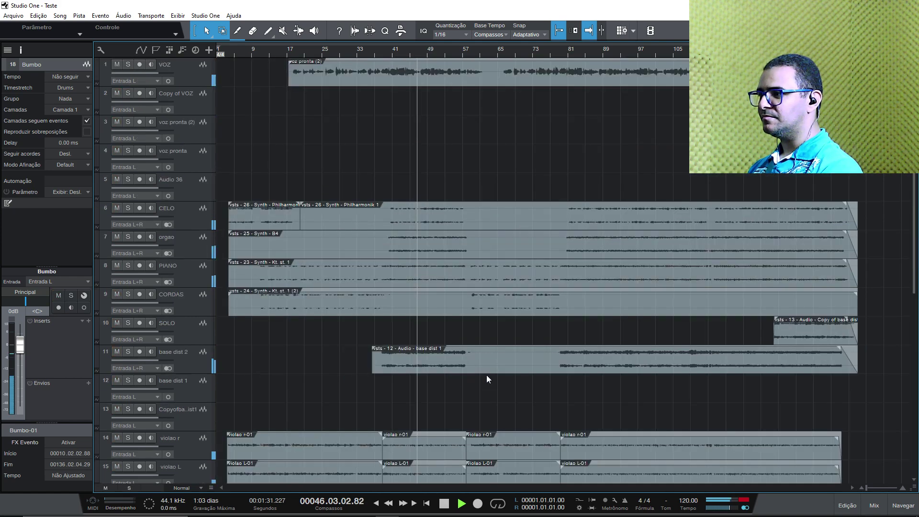
pyautogui.press('space')
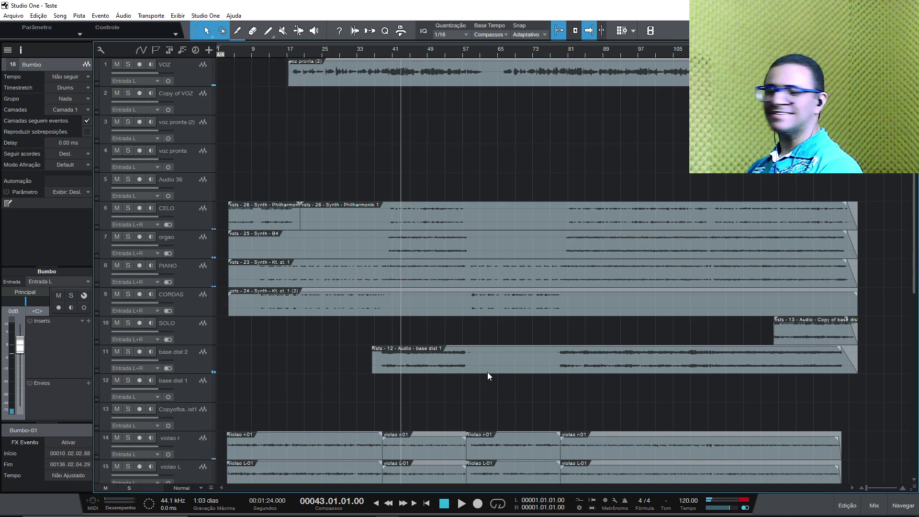